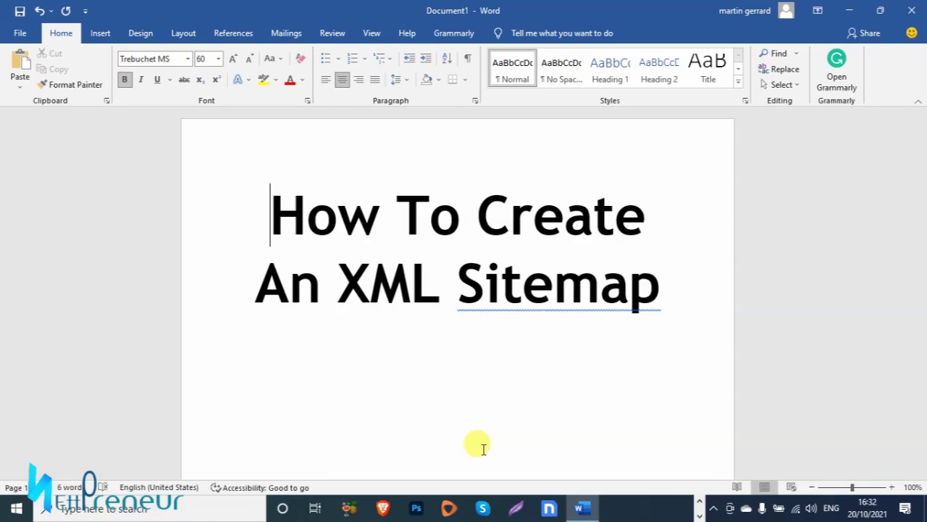
Step: Switch from Word to Firefox, showing the NettPreneur YouTube channel
{"action": "left_click", "coordinate": [699, 514]}
{"action": "left_click", "coordinate": [525, 509]}
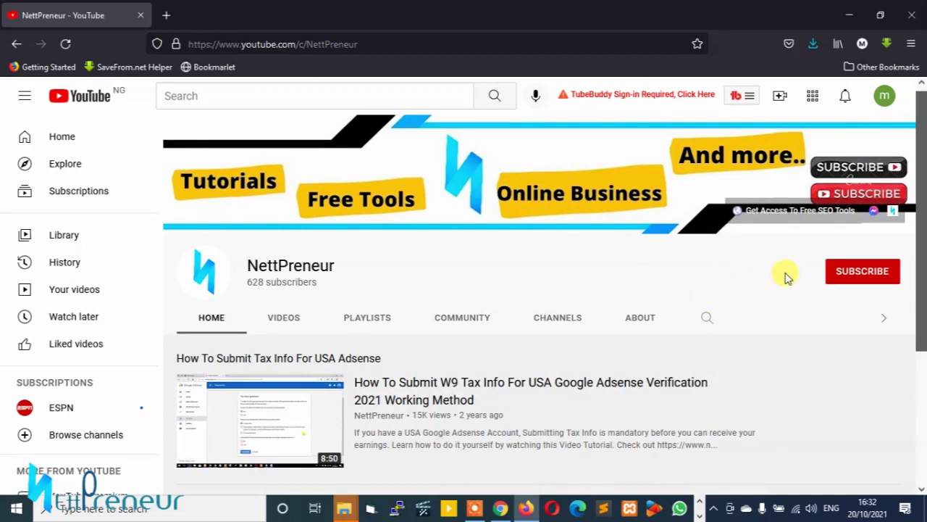
Step: Subscribe to the NettPreneur channel and set its notifications to All
{"action": "left_click", "coordinate": [840, 274]}
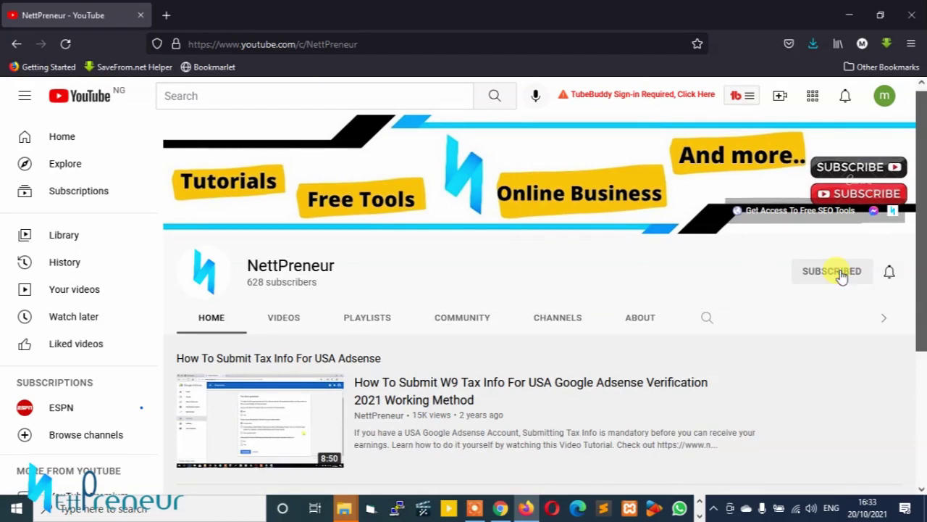
{"action": "left_click", "coordinate": [888, 273]}
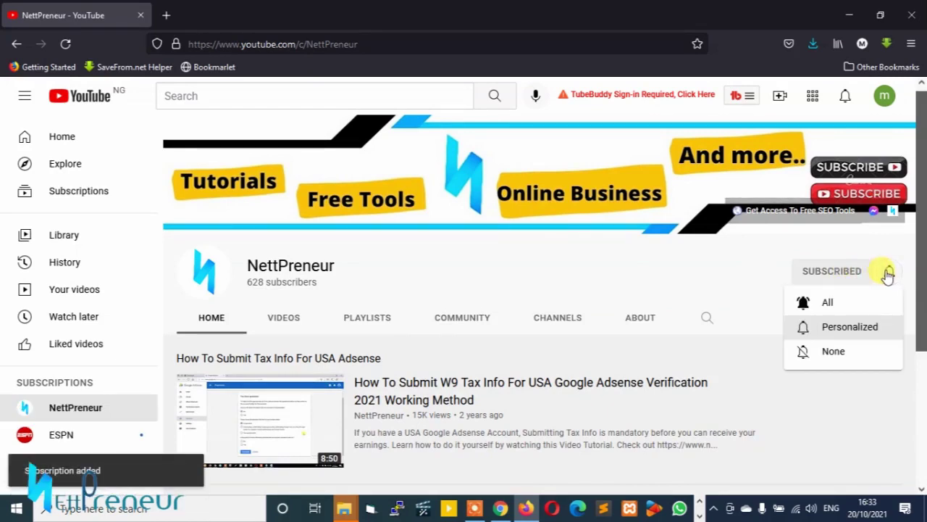
{"action": "left_click", "coordinate": [844, 304]}
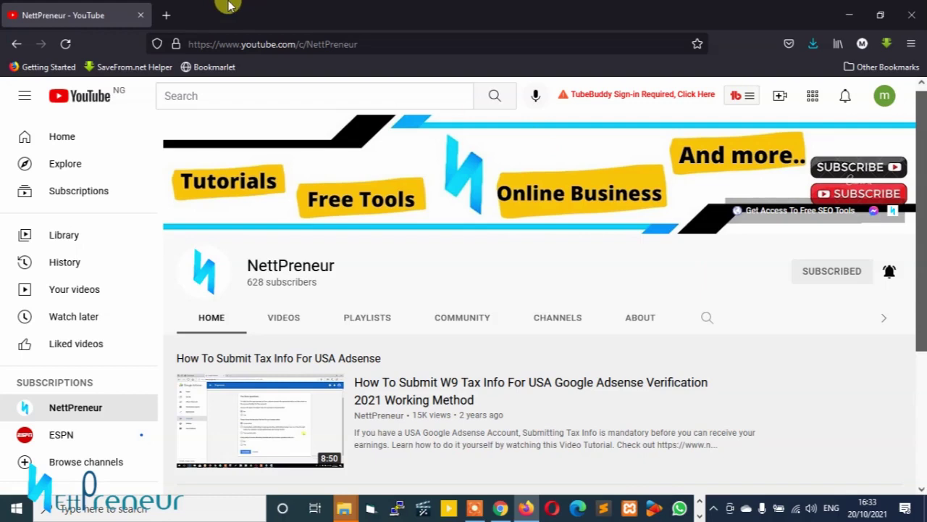
Step: Load freetoolshub.com in a new browser tab and look over the home page
{"action": "left_click", "coordinate": [167, 15]}
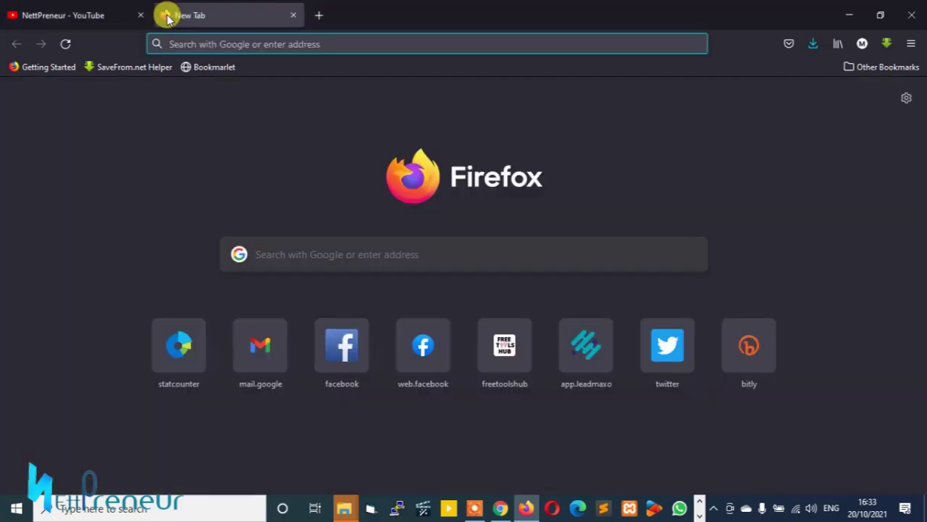
{"action": "type", "text": "freetoolshub.com/"}
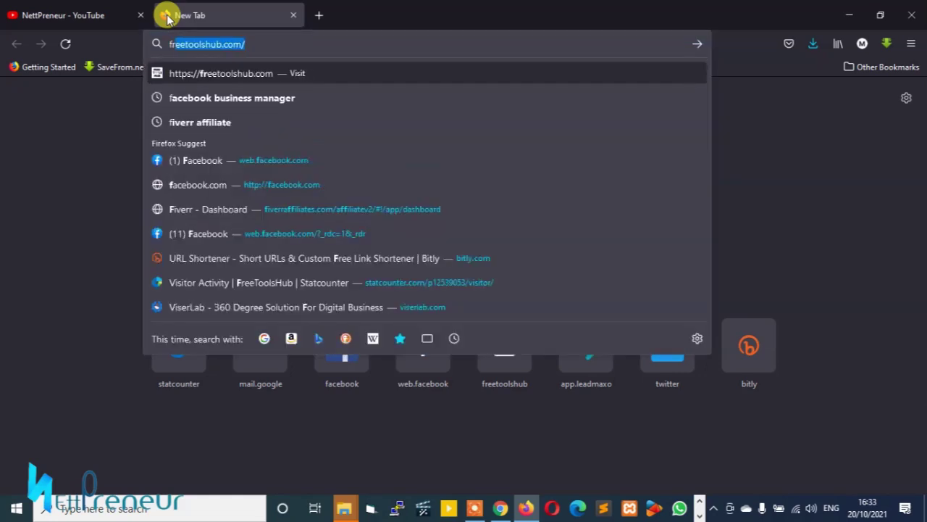
{"action": "key", "text": "Return"}
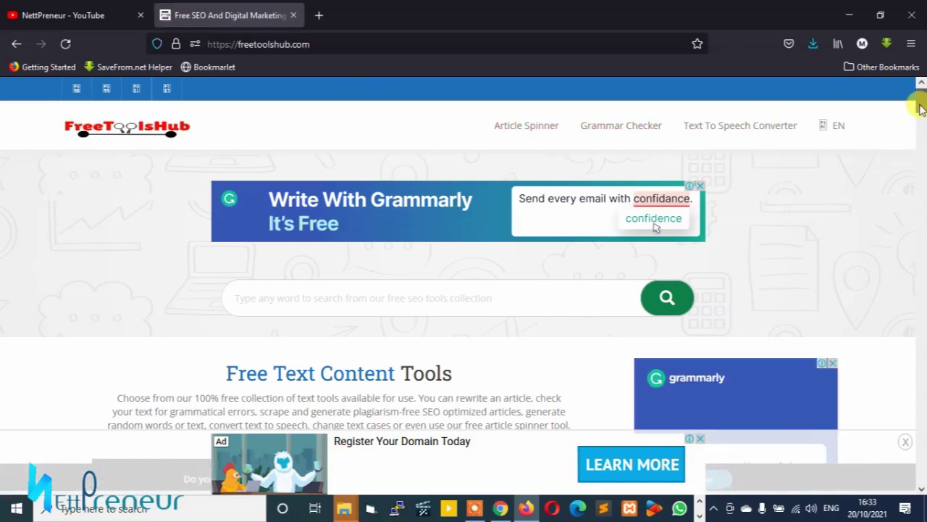
{"action": "scroll", "coordinate": [920, 107], "scroll_direction": "down", "scroll_amount": 2}
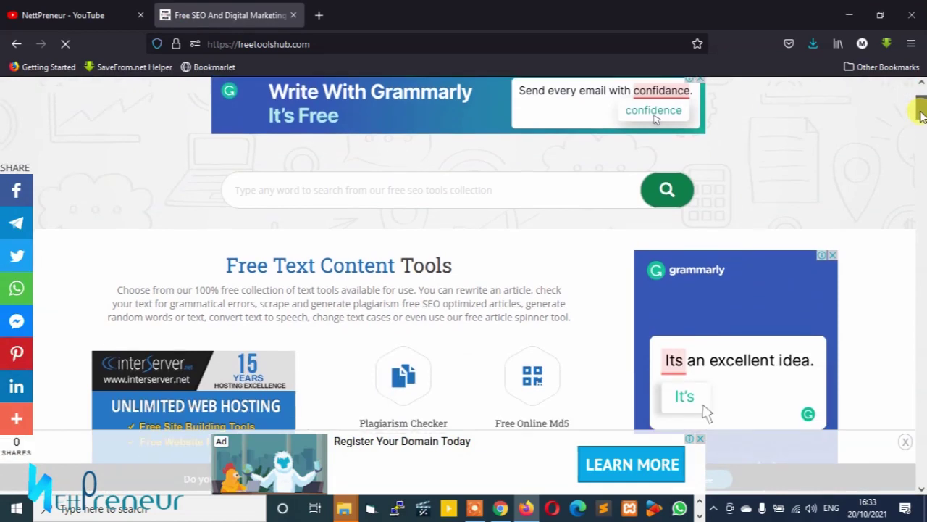
{"action": "scroll", "coordinate": [920, 106], "scroll_direction": "up", "scroll_amount": 2}
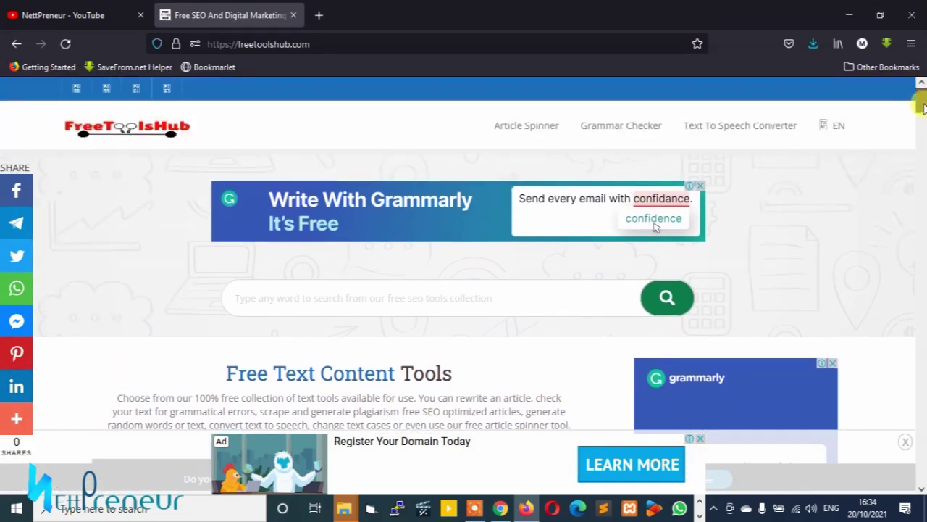
{"action": "left_click_drag", "start_coordinate": [920, 106], "coordinate": [923, 114]}
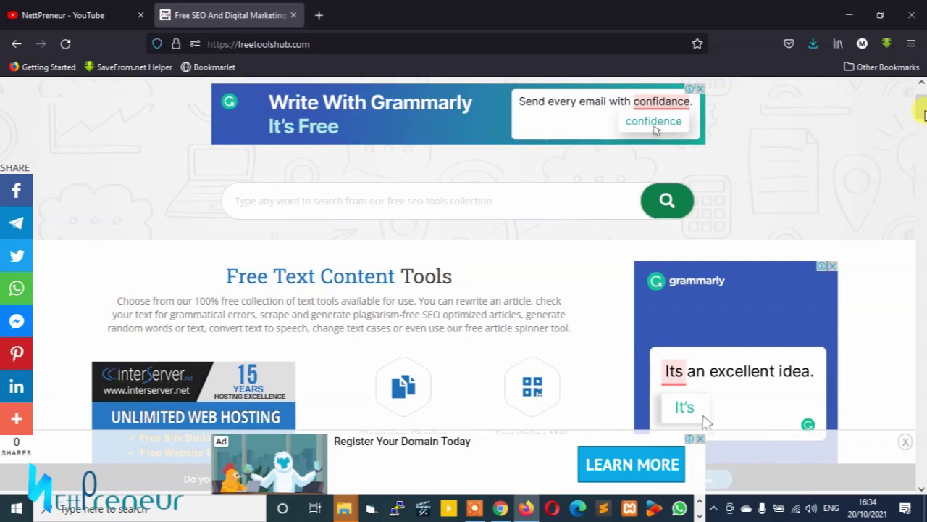
Step: Search the site for 'xml' and go to the Xml Sitemap Generator tool
{"action": "left_click", "coordinate": [420, 195]}
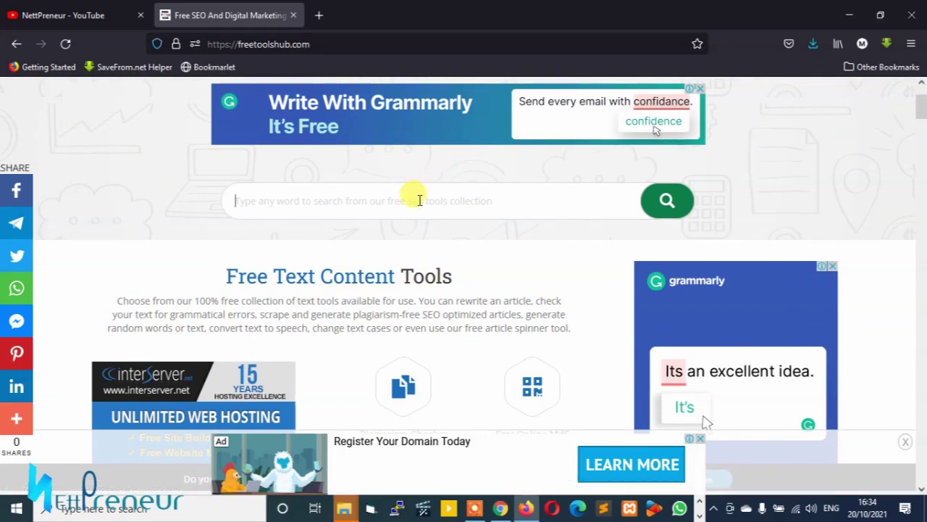
{"action": "type", "text": "x"}
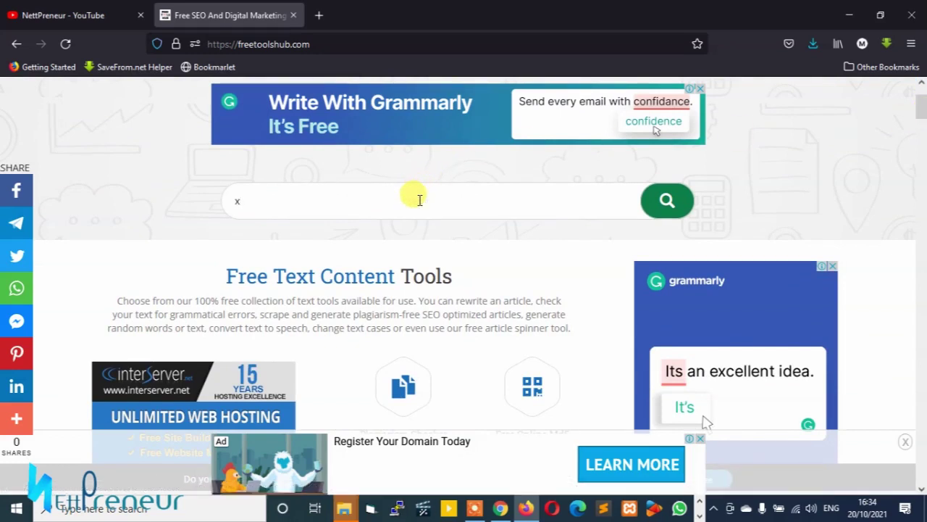
{"action": "type", "text": "ml"}
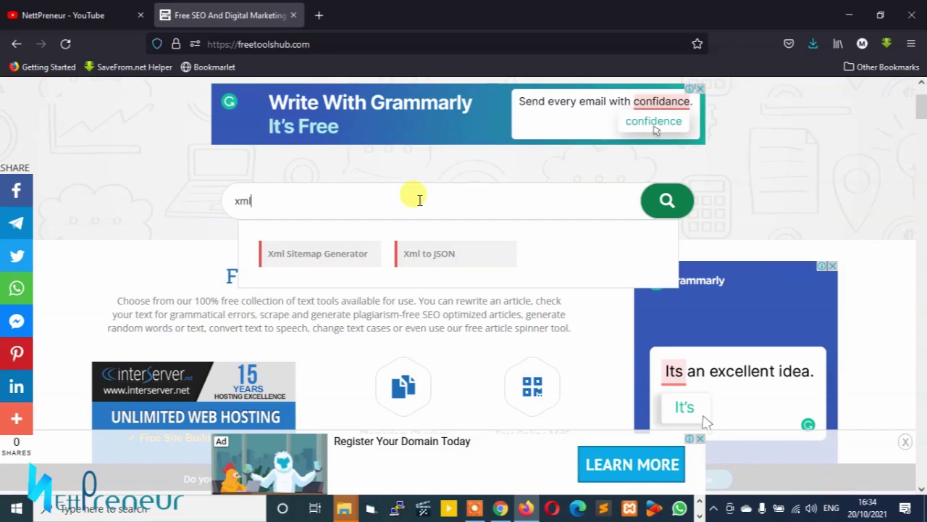
{"action": "left_click", "coordinate": [317, 255]}
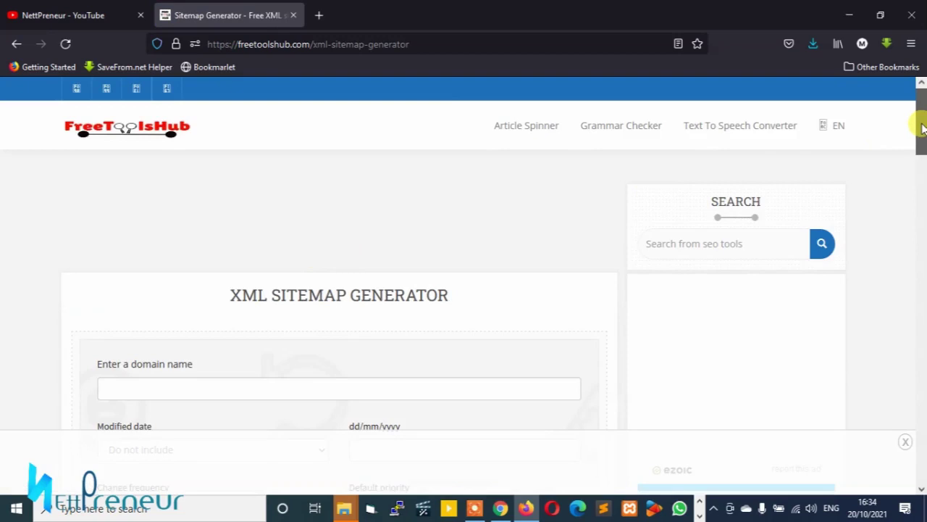
{"action": "left_click_drag", "start_coordinate": [922, 129], "coordinate": [920, 143]}
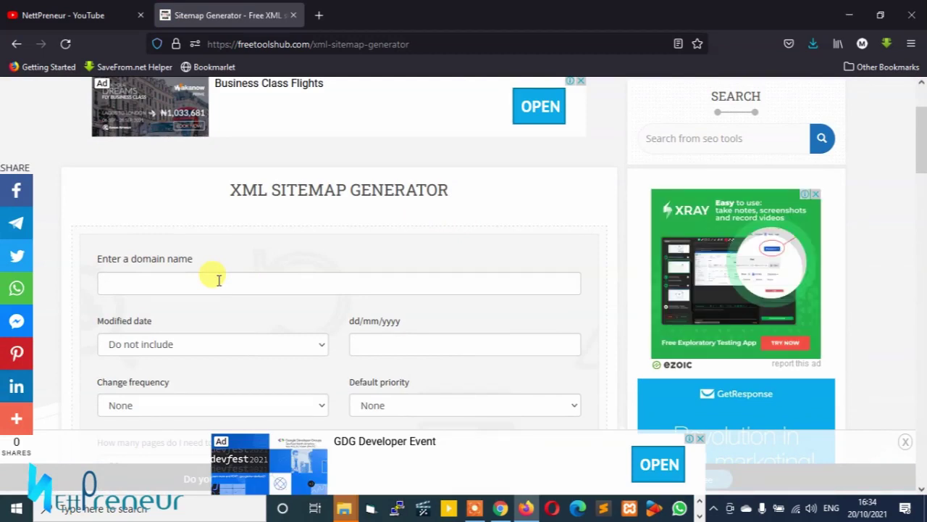
Step: Enter nettpreneur.com as the domain and list the pages-to-crawl options
{"action": "left_click", "coordinate": [239, 282]}
{"action": "type", "text": "n"}
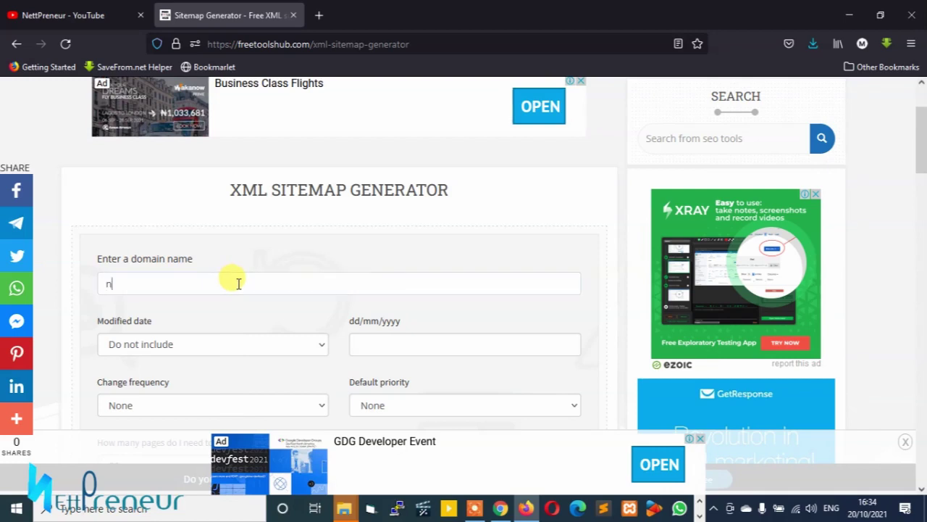
{"action": "type", "text": "ett"}
{"action": "type", "text": "preneur."}
{"action": "type", "text": "com"}
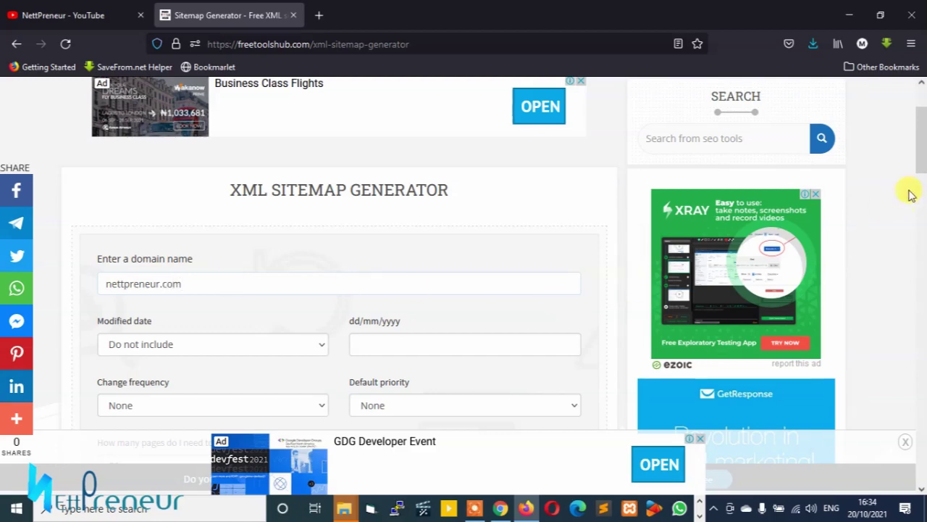
{"action": "left_click_drag", "start_coordinate": [922, 155], "coordinate": [921, 174]}
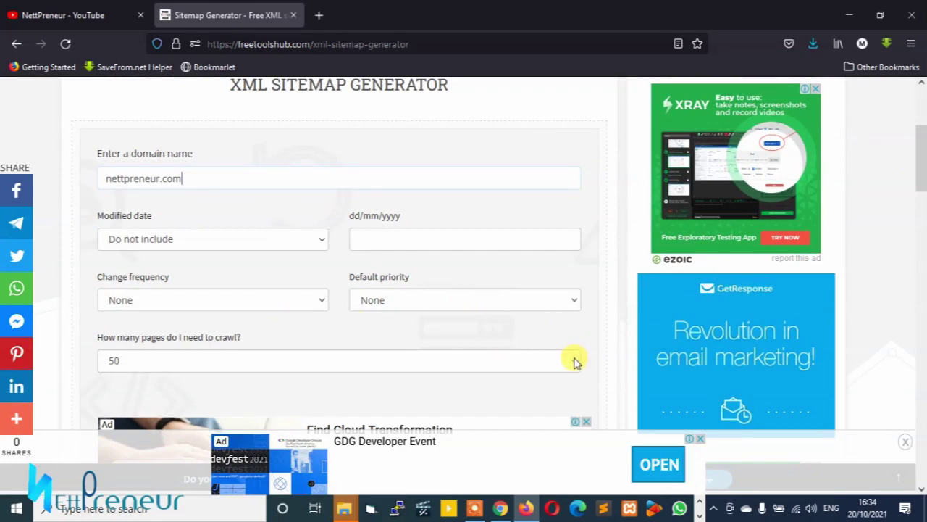
{"action": "left_click", "coordinate": [576, 362]}
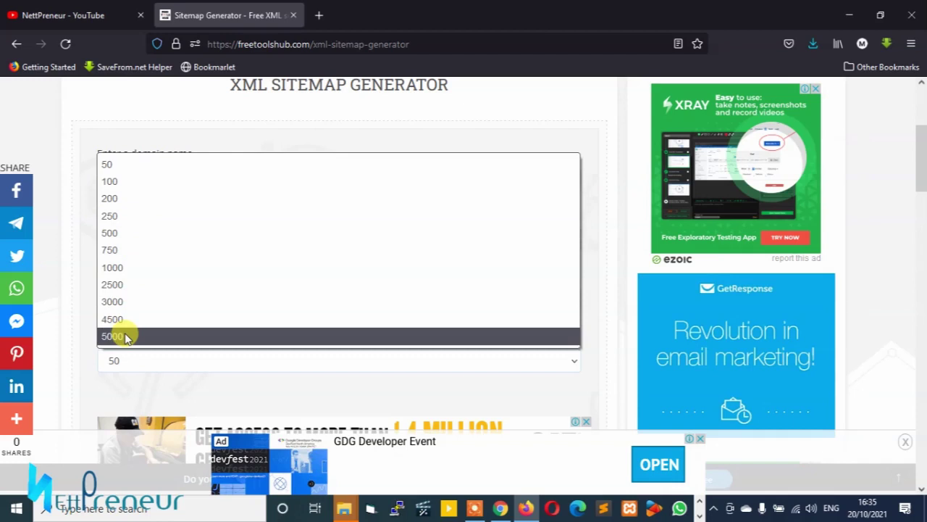
Step: Set crawl limit to 1000 pages, Modified date 'Do not include', default priority 0.9
{"action": "left_click", "coordinate": [112, 267]}
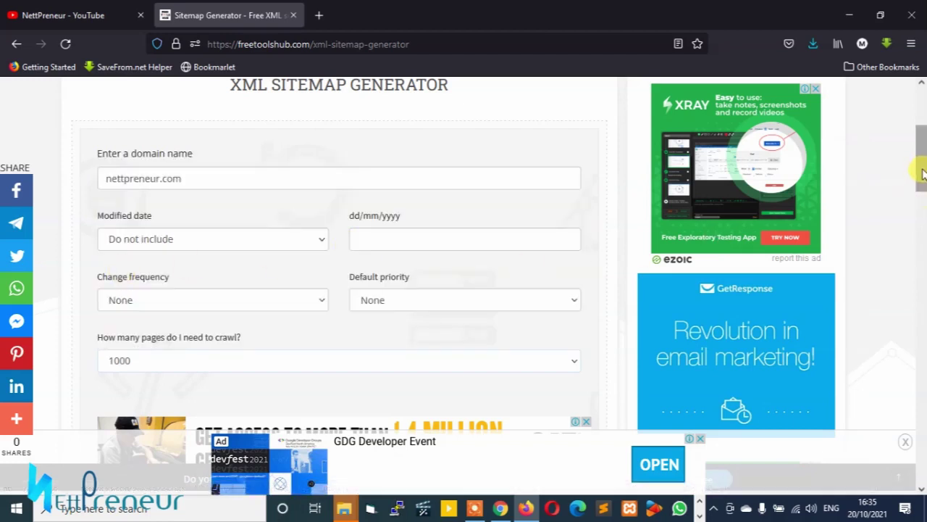
{"action": "scroll", "coordinate": [922, 171], "scroll_direction": "down", "scroll_amount": 1}
{"action": "scroll", "coordinate": [922, 172], "scroll_direction": "up", "scroll_amount": 1}
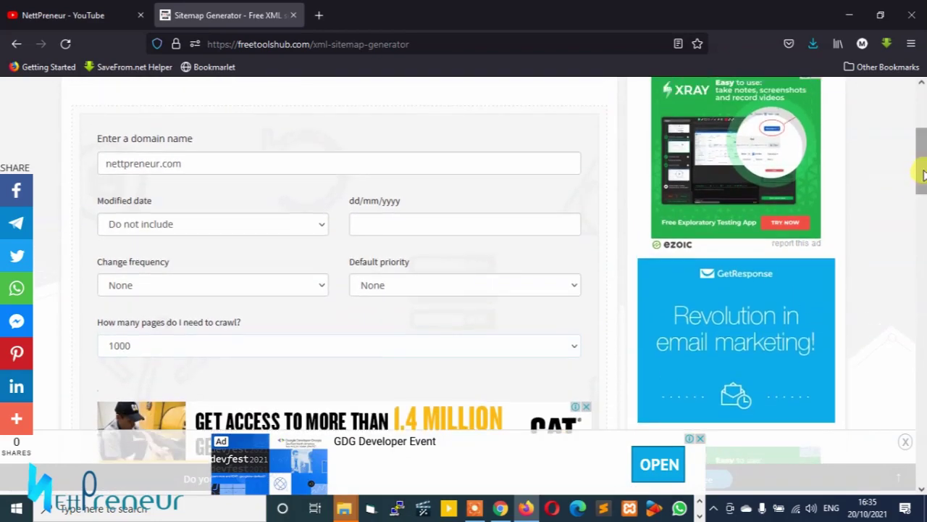
{"action": "left_click", "coordinate": [322, 229]}
{"action": "left_click", "coordinate": [322, 229]}
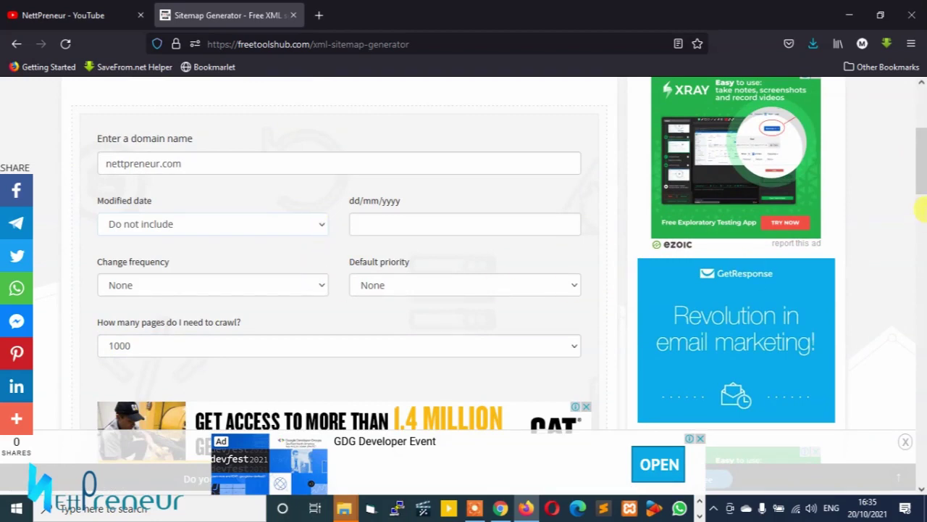
{"action": "scroll", "coordinate": [925, 192], "scroll_direction": "down", "scroll_amount": 1}
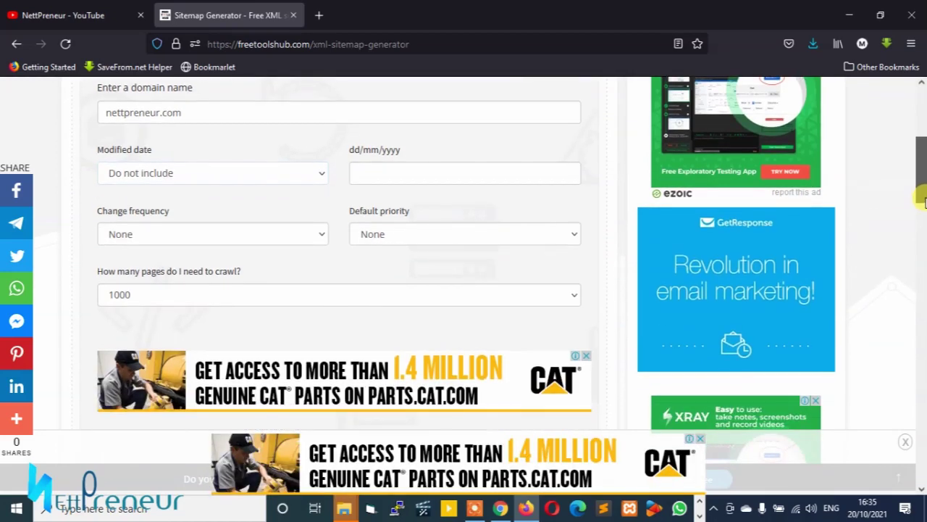
{"action": "left_click", "coordinate": [574, 233]}
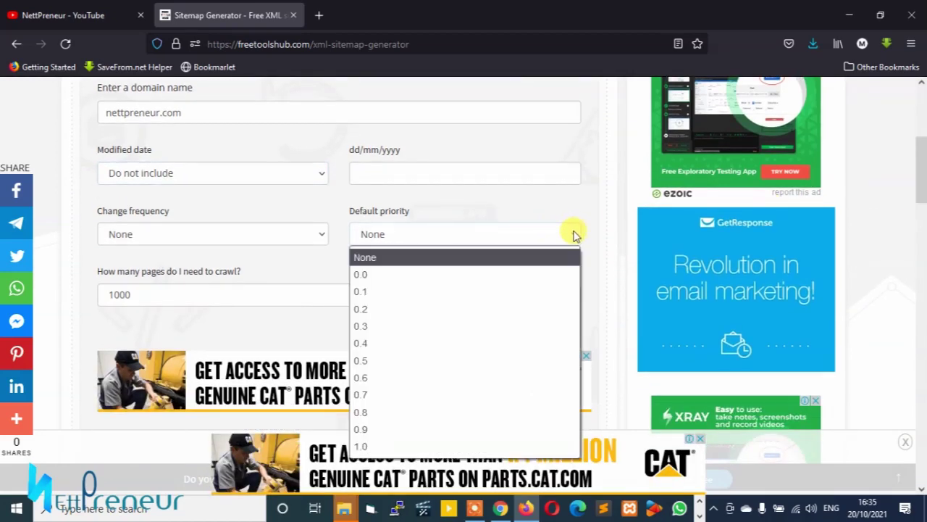
{"action": "left_click", "coordinate": [574, 234]}
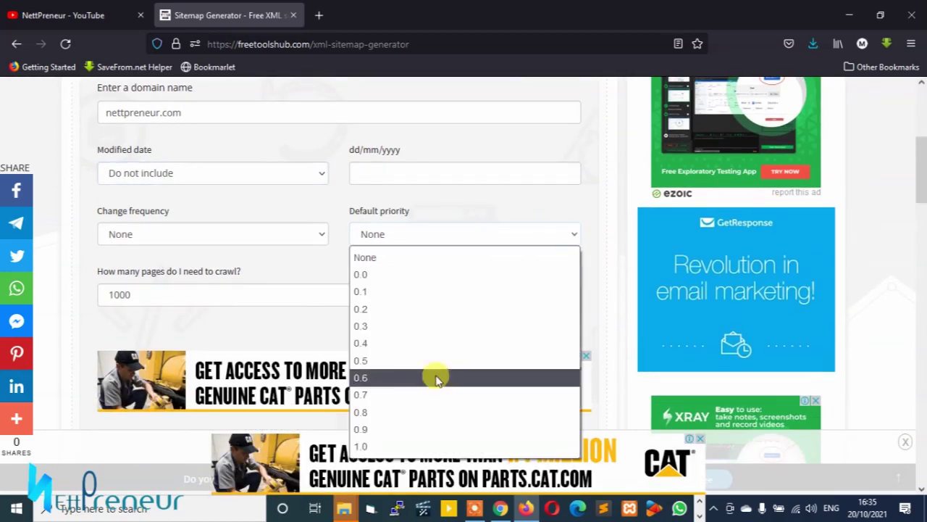
{"action": "left_click", "coordinate": [382, 430]}
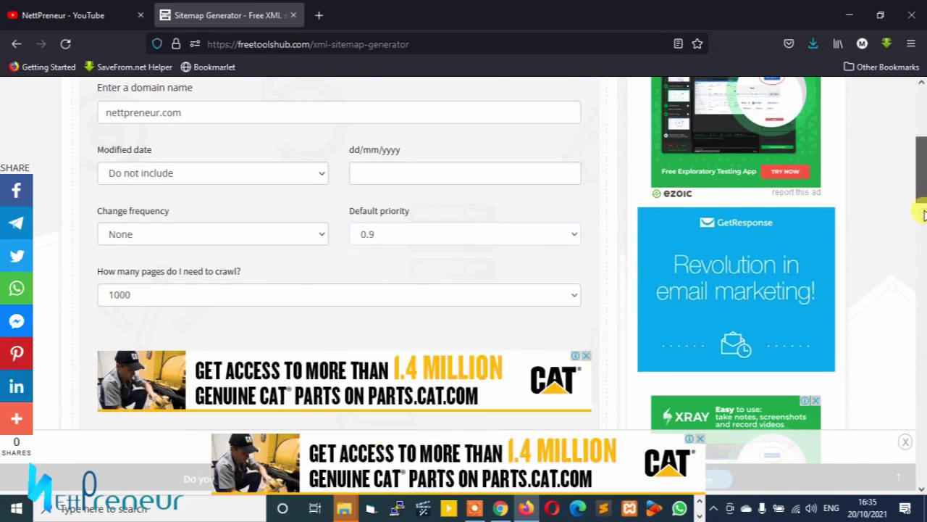
{"action": "scroll", "coordinate": [921, 192], "scroll_direction": "down", "scroll_amount": 3}
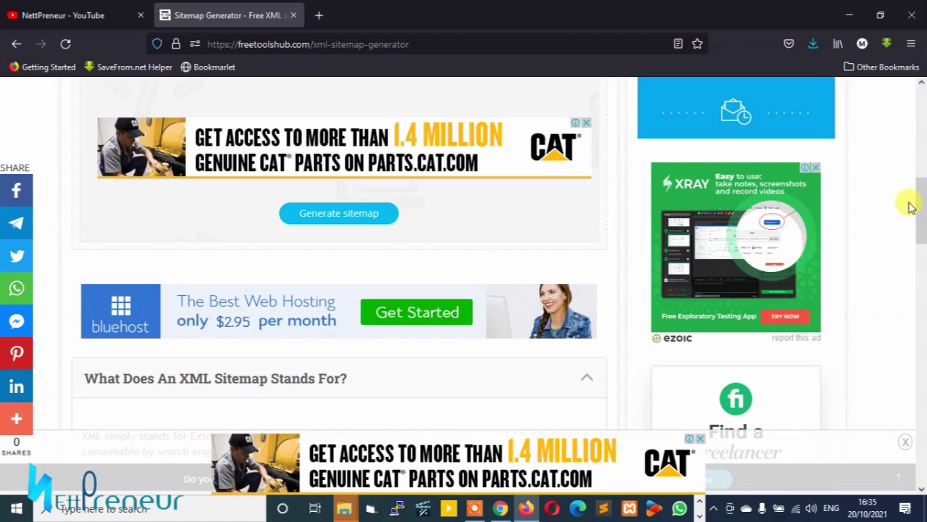
Step: Generate the nettpreneur.com sitemap and wait for the 144-link result
{"action": "left_click", "coordinate": [344, 218]}
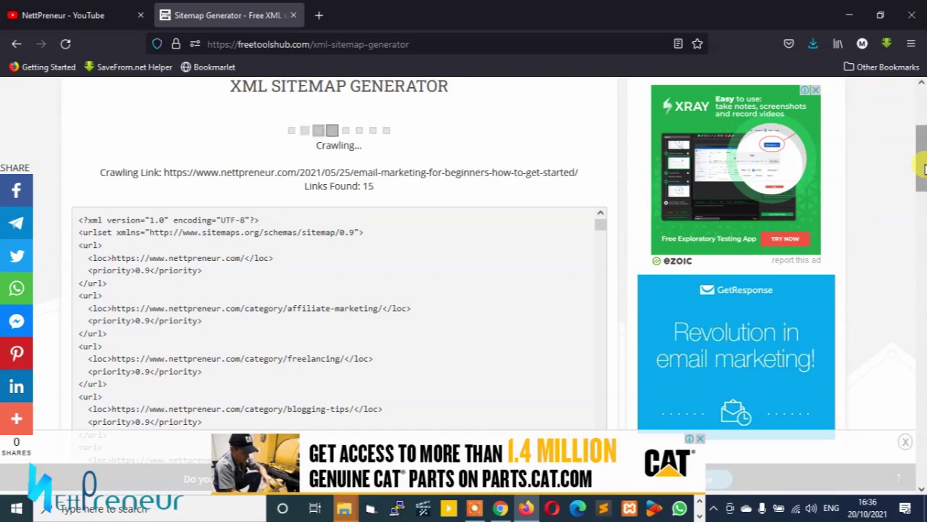
{"action": "mouse_move", "coordinate": [922, 167]}
{"action": "left_mouse_down"}
{"action": "mouse_move", "coordinate": [922, 148]}
{"action": "mouse_move", "coordinate": [924, 160]}
{"action": "left_mouse_up"}
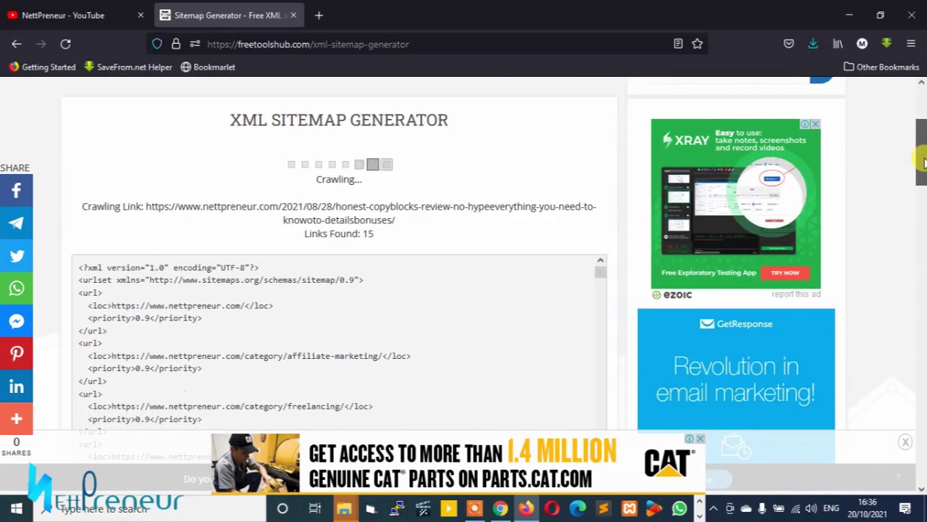
{"action": "left_click_drag", "start_coordinate": [924, 160], "coordinate": [924, 165]}
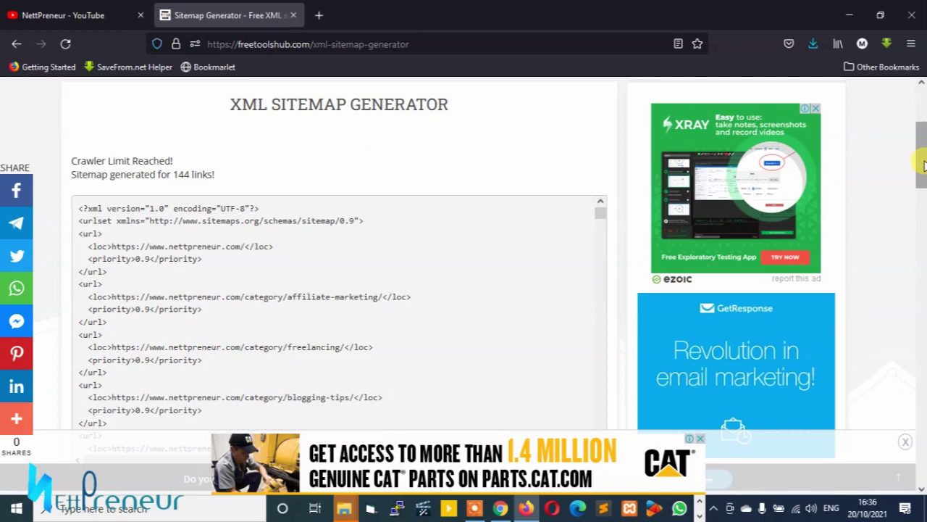
Step: Download the generated sitemap to the computer as sitemap.xml
{"action": "left_click_drag", "start_coordinate": [922, 166], "coordinate": [923, 182]}
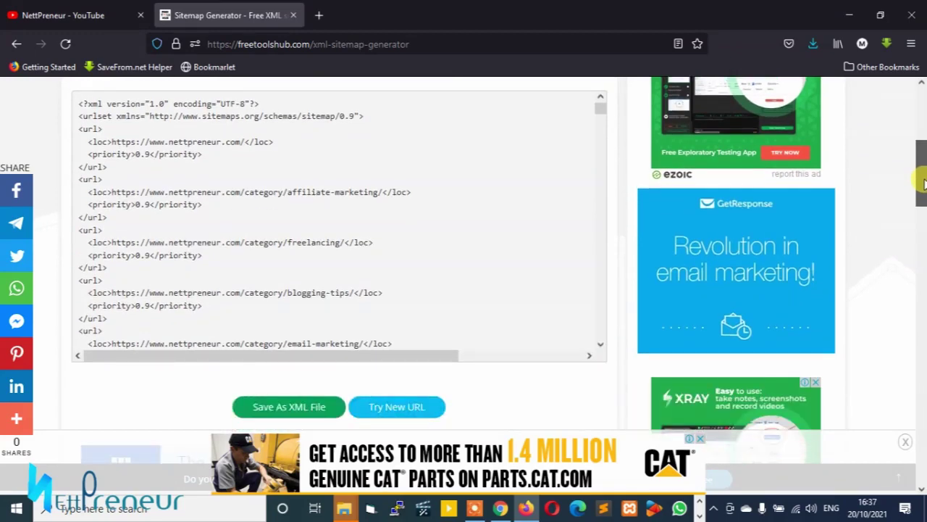
{"action": "left_click_drag", "start_coordinate": [924, 184], "coordinate": [923, 212]}
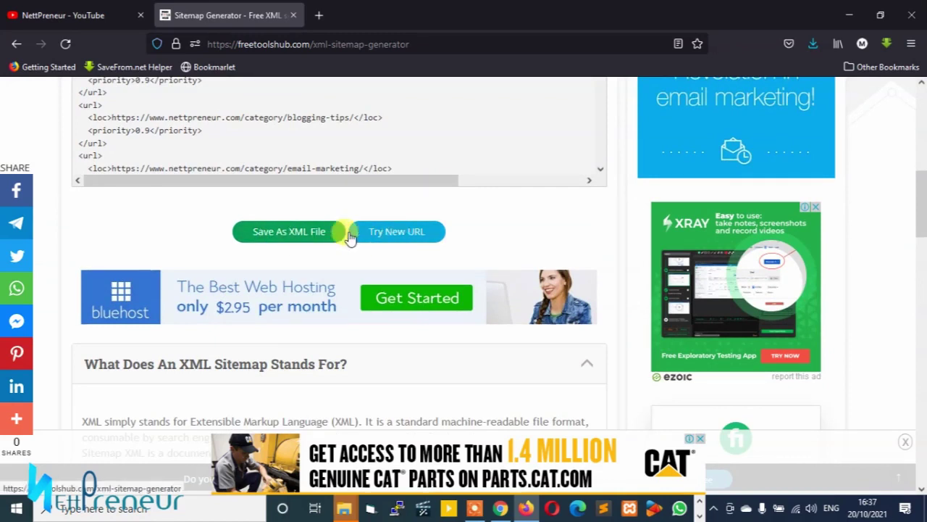
{"action": "left_click", "coordinate": [297, 232]}
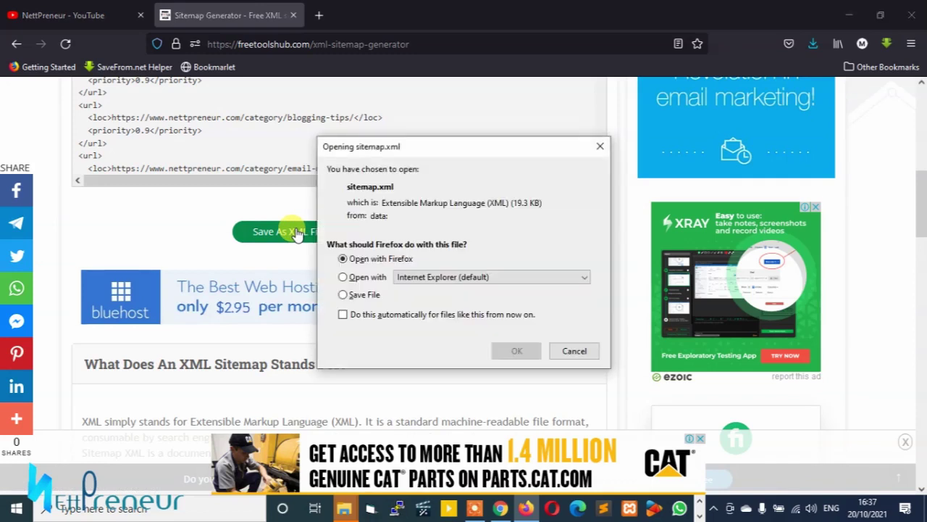
{"action": "left_click", "coordinate": [343, 295]}
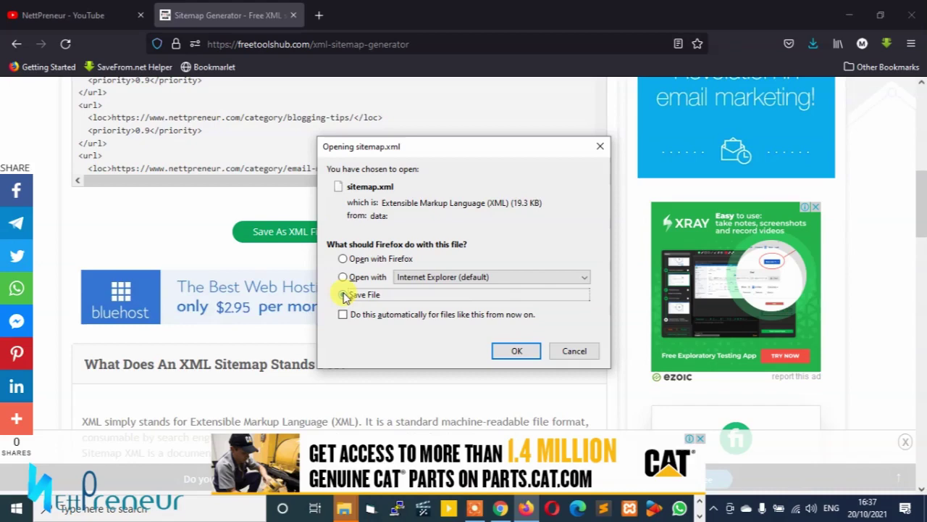
{"action": "left_click", "coordinate": [513, 352]}
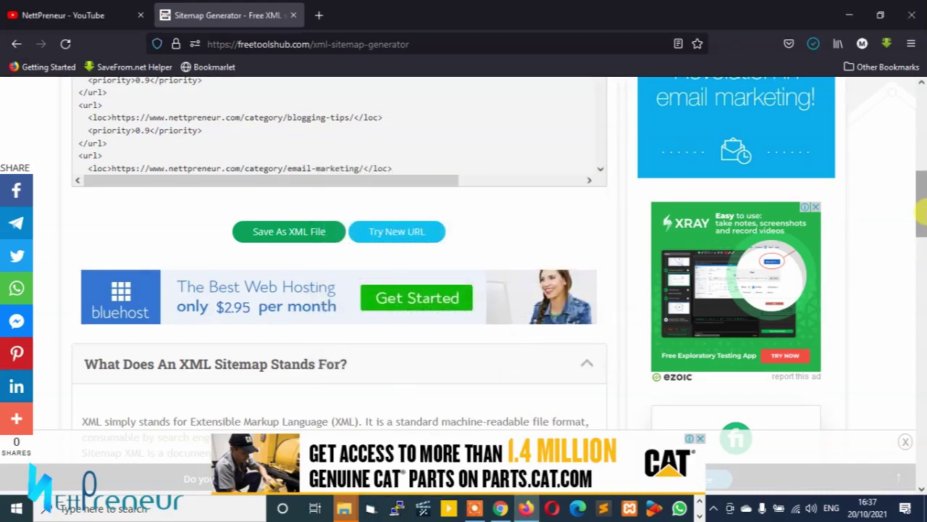
{"action": "left_click_drag", "start_coordinate": [922, 210], "coordinate": [923, 156]}
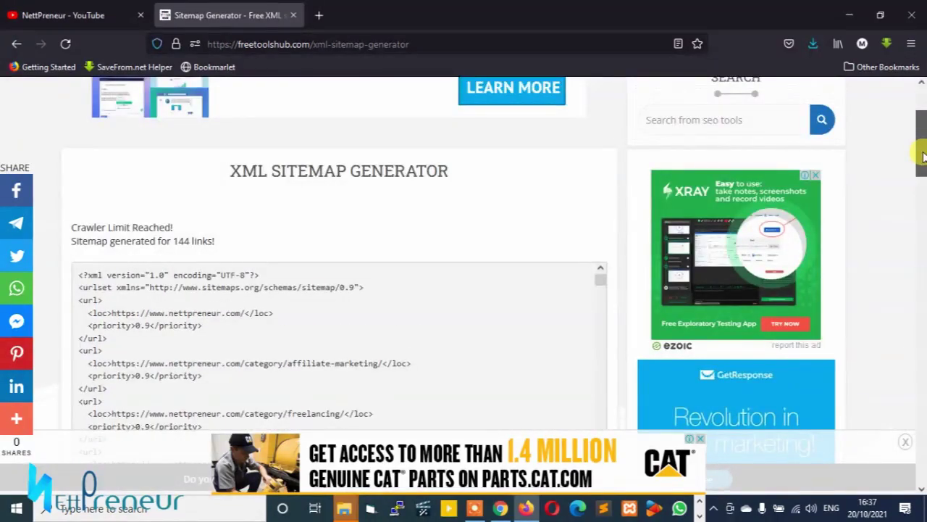
{"action": "left_click_drag", "start_coordinate": [923, 156], "coordinate": [923, 131]}
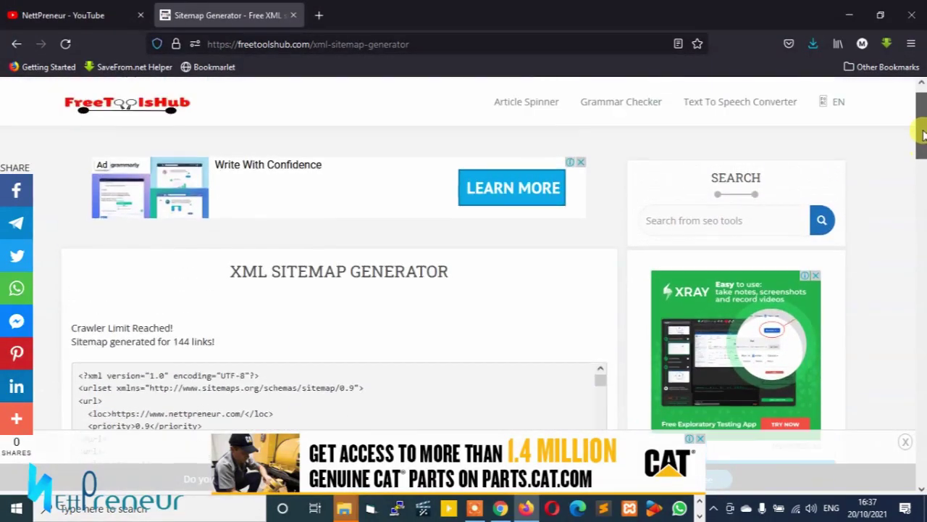